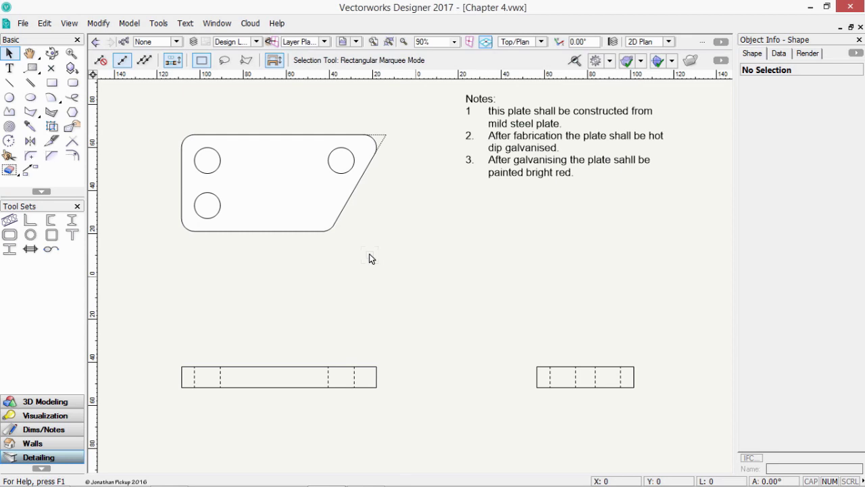
# Step: Choose the Text tool and display the Dims/Notes tool set
pyautogui.click(9, 68)
pyautogui.click(43, 430)
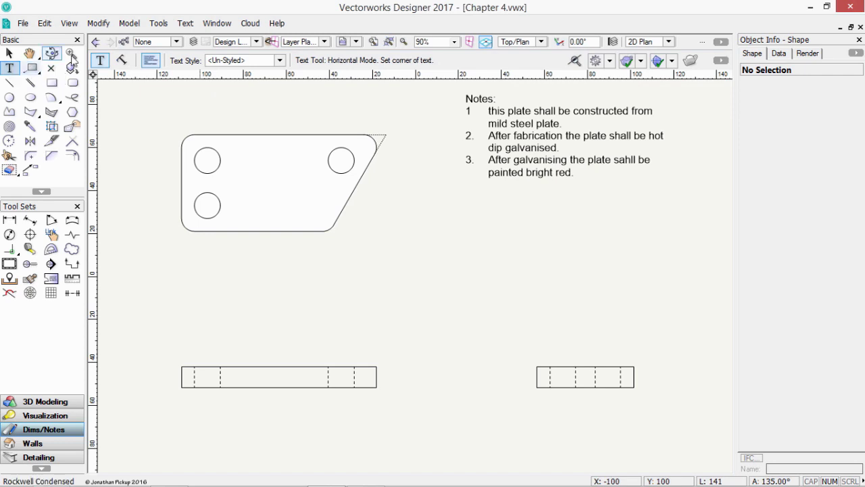
# Step: Look through the Text menu's Font, Size and Text Style options toward Format Text
pyautogui.click(187, 26)
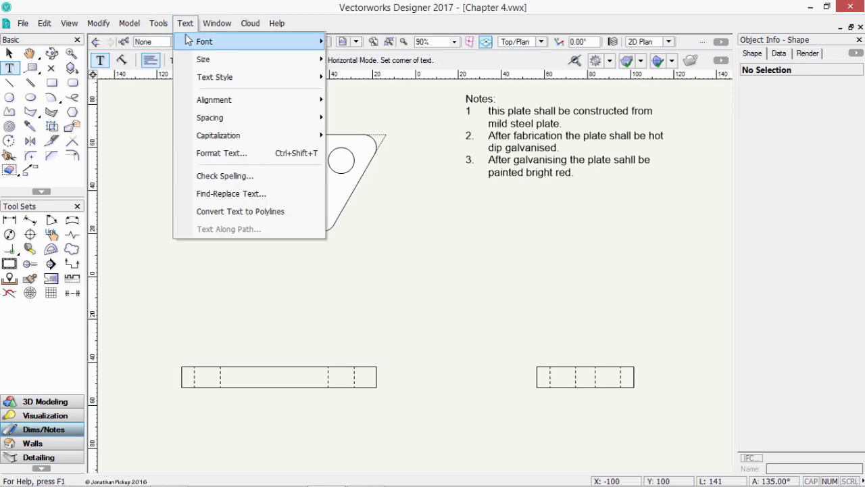
pyautogui.moveTo(188, 40)
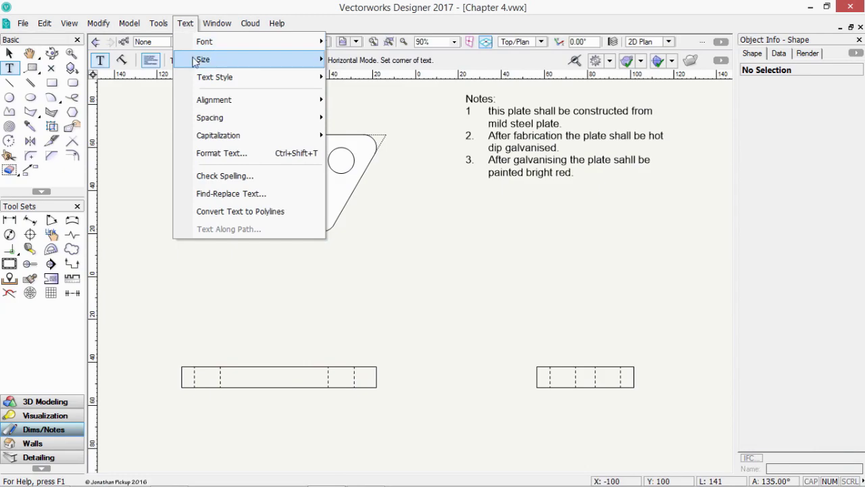
pyautogui.moveTo(195, 61)
pyautogui.moveTo(205, 80)
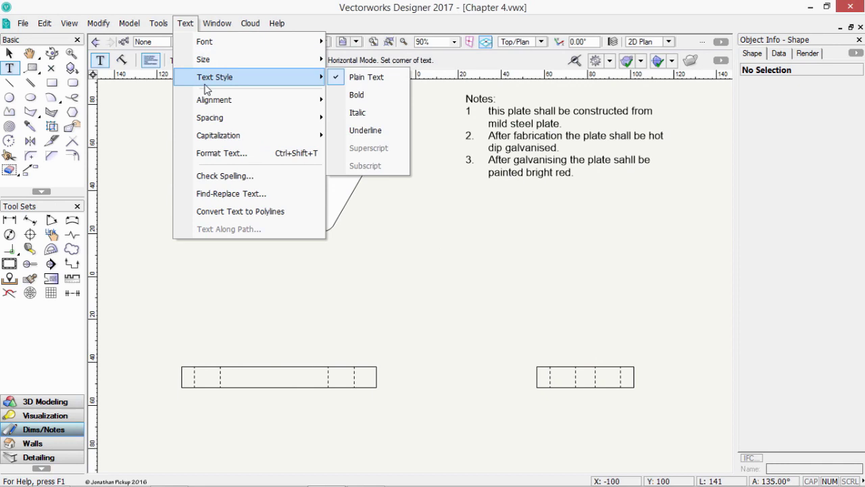
# Step: In Format Text, set Arial text to 20 points and bold
pyautogui.click(217, 159)
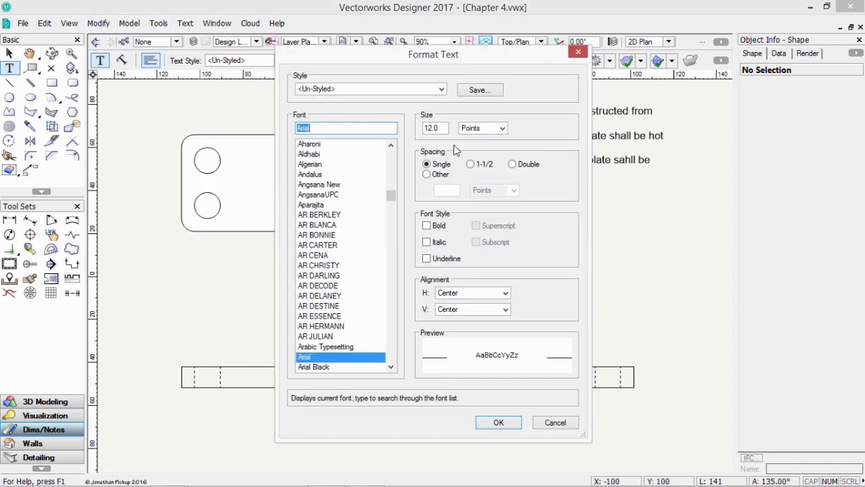
pyautogui.press('Tab')
pyautogui.write('20')
pyautogui.press('Tab')
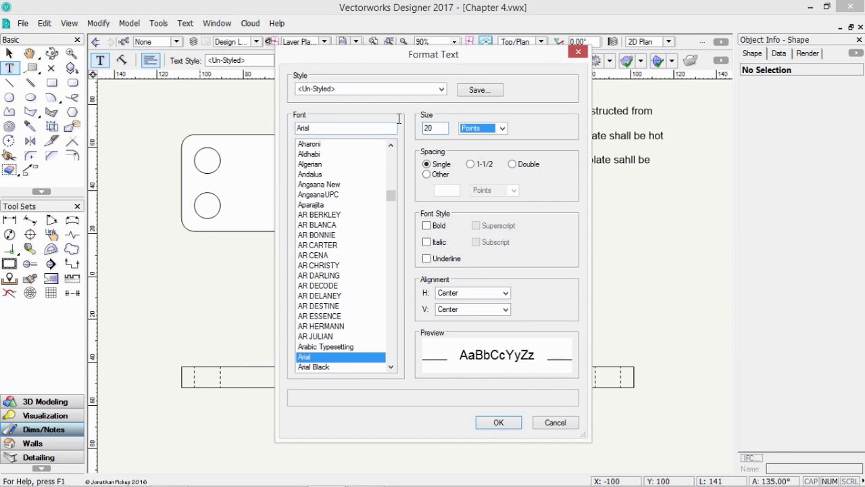
pyautogui.click(437, 227)
pyautogui.click(484, 292)
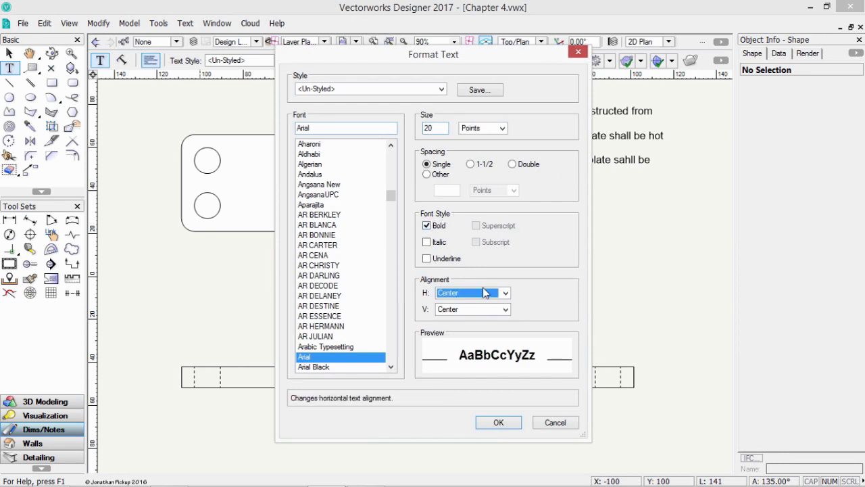
# Step: Save these settings as a text style named 'Arial 20pt'
pyautogui.click(478, 90)
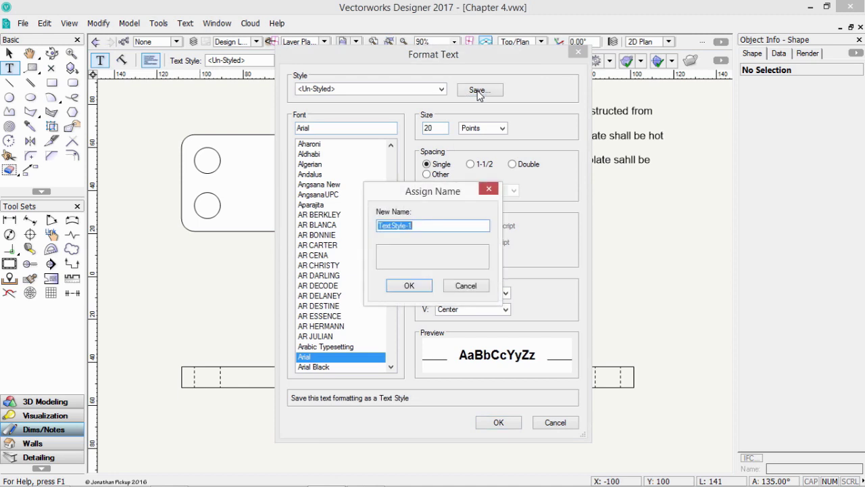
pyautogui.write('Arial 20pt')
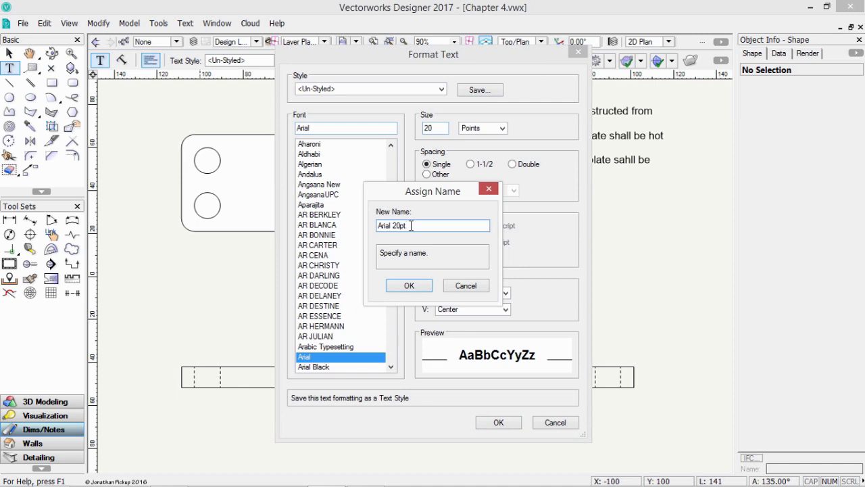
pyautogui.click(409, 286)
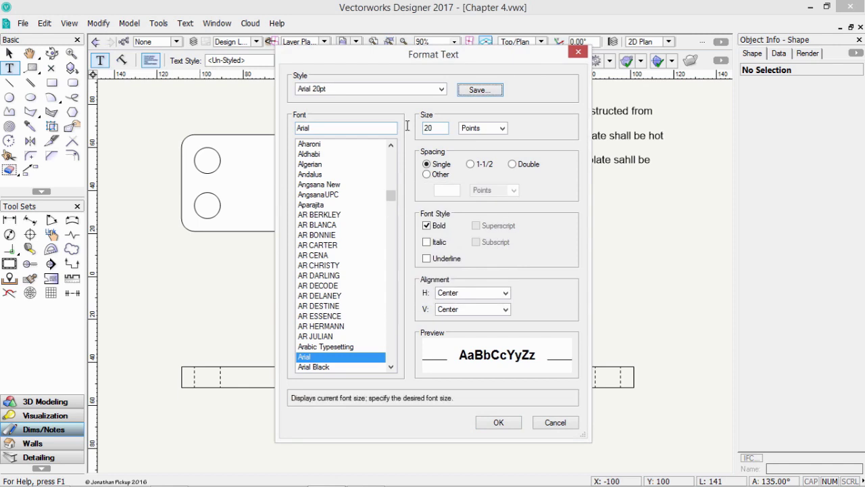
# Step: Set the text to 10 points, not bold, with Left horizontal and Top vertical alignment
pyautogui.doubleClick(433, 128)
pyautogui.write('10')
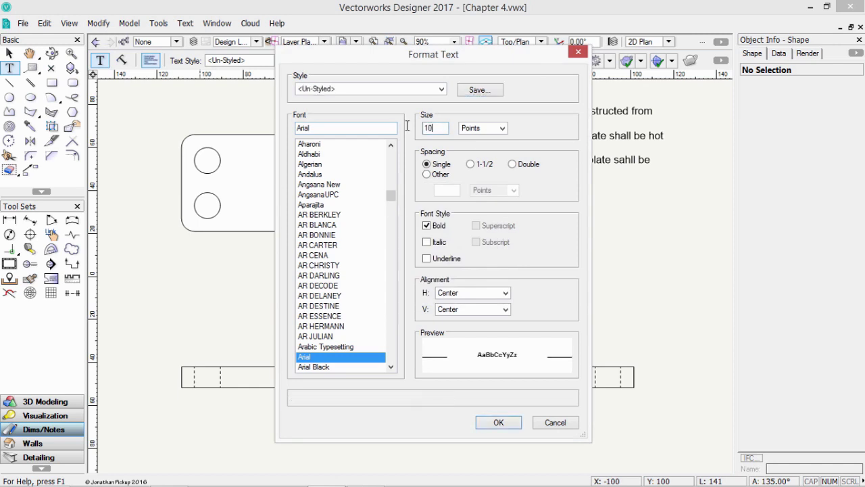
pyautogui.click(433, 229)
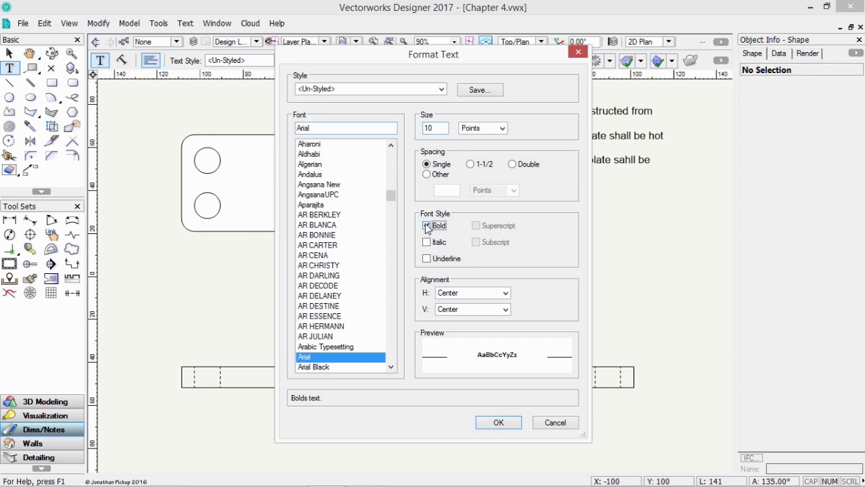
pyautogui.click(452, 293)
pyautogui.click(444, 304)
pyautogui.click(466, 309)
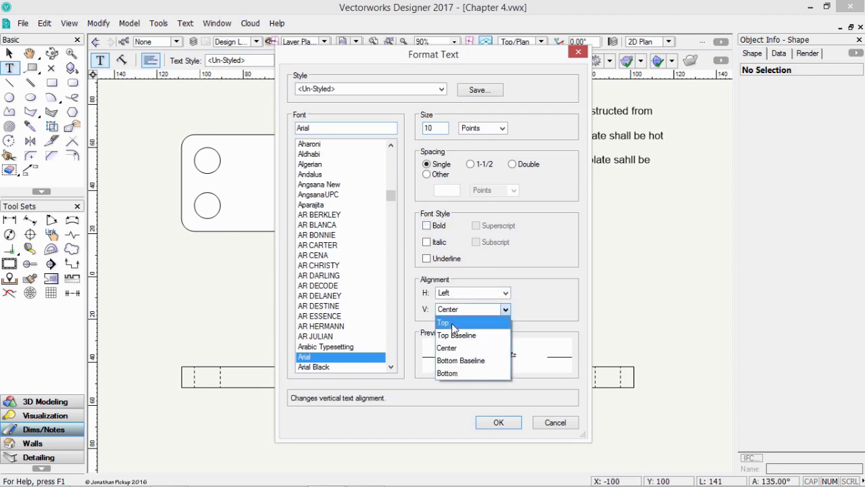
pyautogui.click(451, 319)
# Step: Save these settings as style 'Arial 10 pt' and reselect it as the current style
pyautogui.click(483, 94)
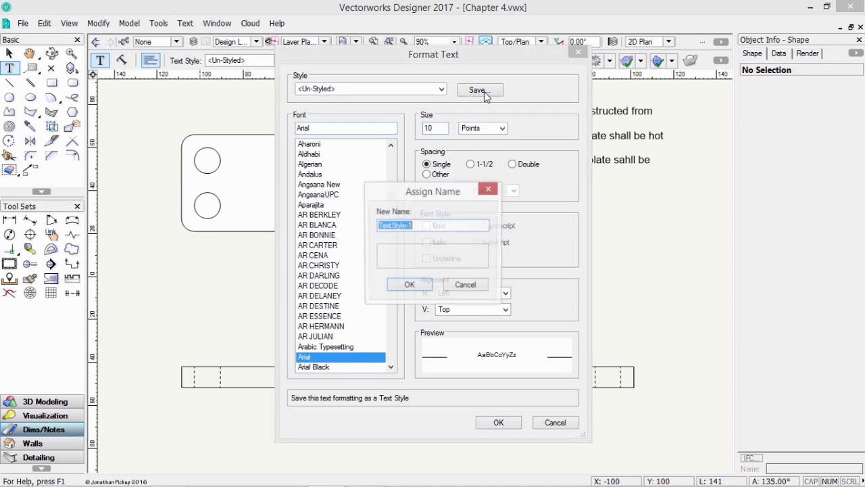
pyautogui.write('Arial 1')
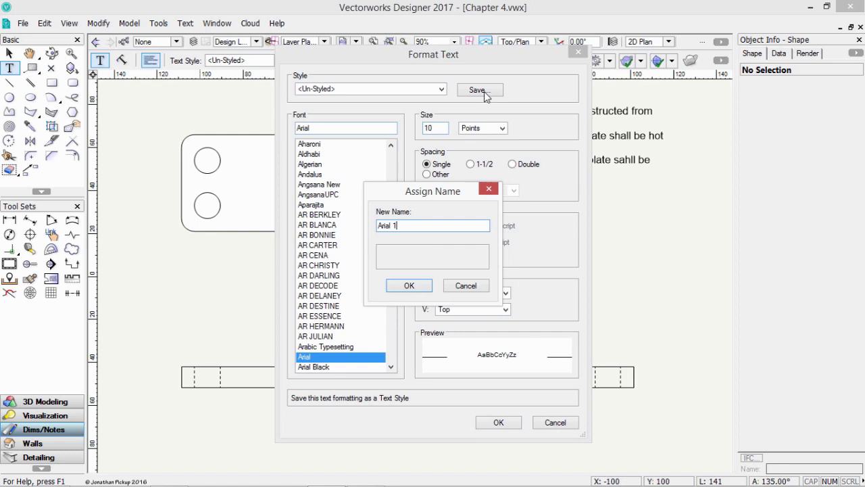
pyautogui.write('0 pt')
pyautogui.click(409, 286)
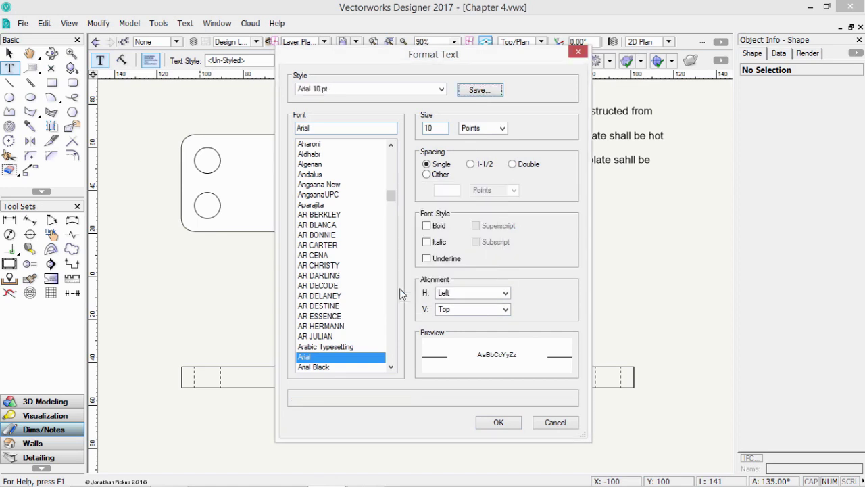
pyautogui.click(423, 89)
pyautogui.click(408, 114)
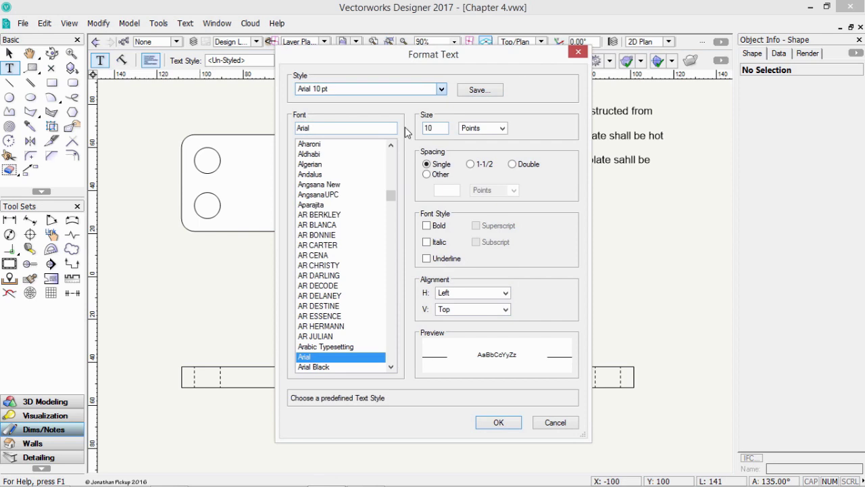
pyautogui.click(377, 89)
pyautogui.click(356, 116)
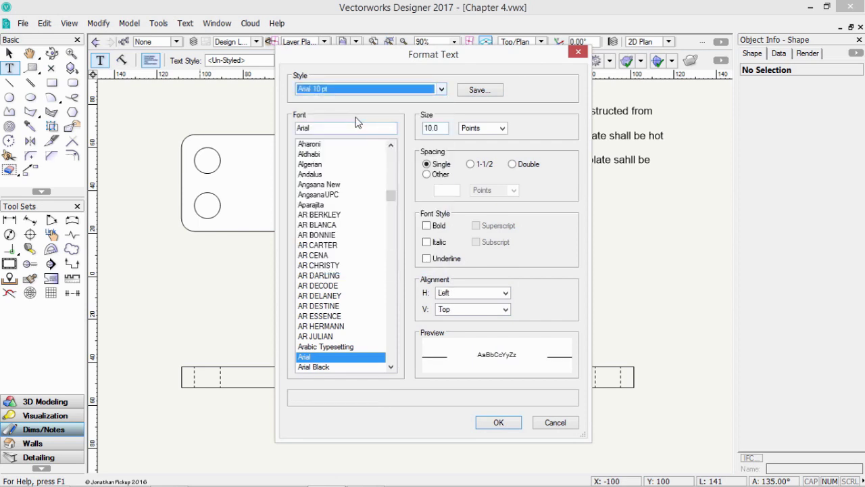
# Step: Apply the Format Text settings and pick Arial 20pt from the Tool bar Text Style list
pyautogui.click(500, 423)
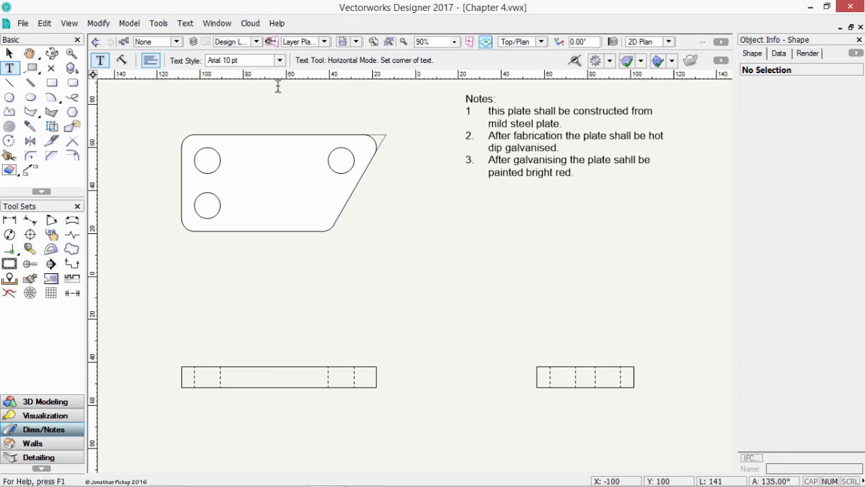
pyautogui.click(278, 61)
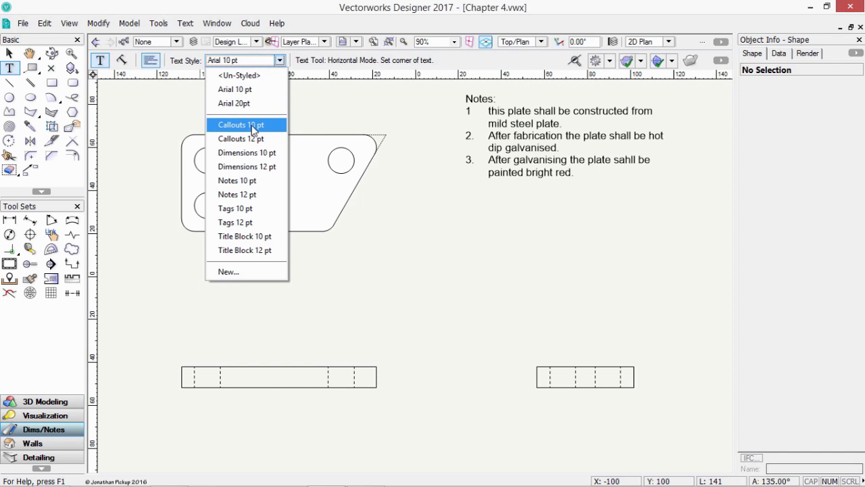
pyautogui.click(152, 110)
pyautogui.click(230, 60)
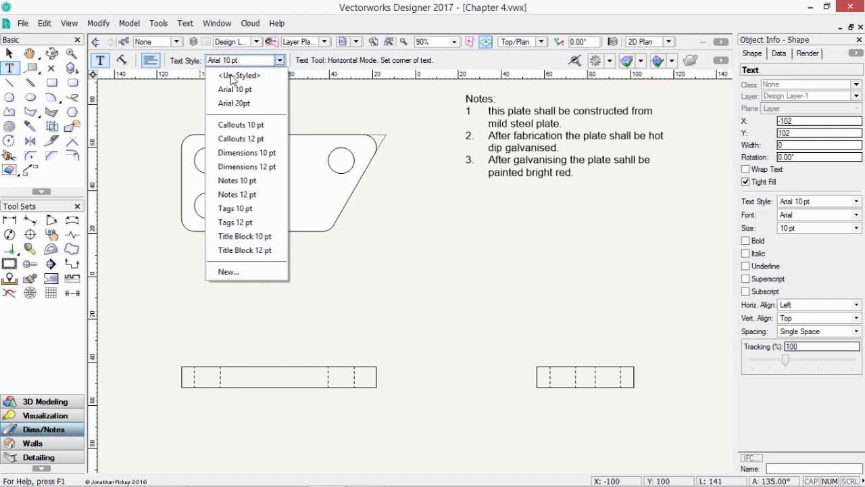
pyautogui.click(226, 101)
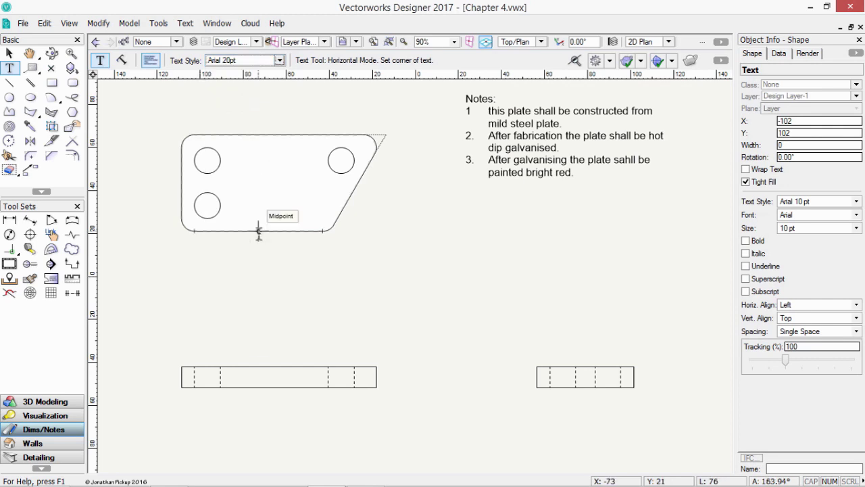
# Step: Type the bold 'Plan View' label under the plan view
pyautogui.click(258, 275)
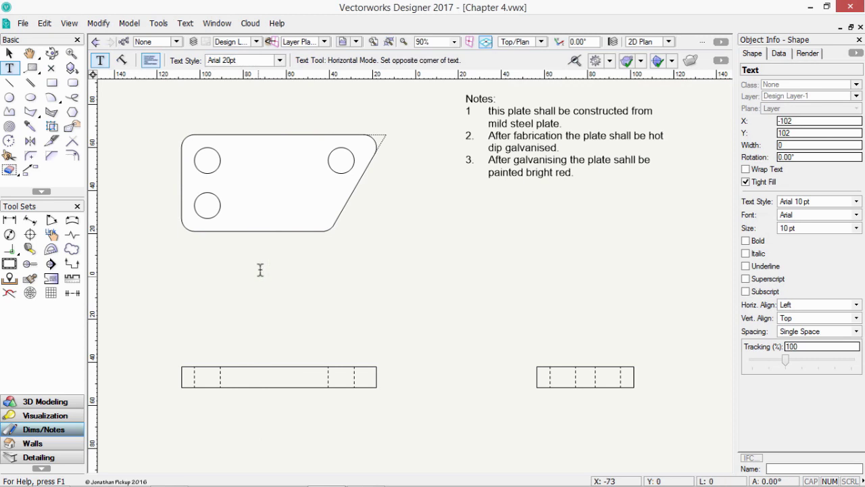
pyautogui.write('Plan')
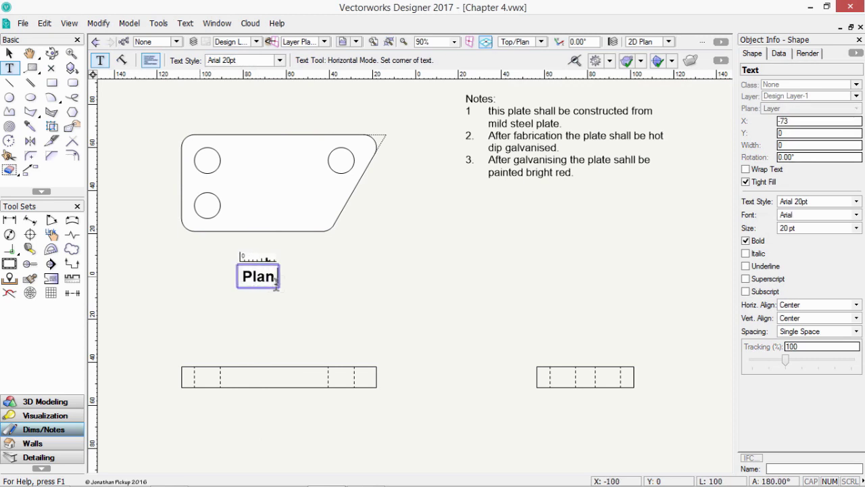
pyautogui.write(' View')
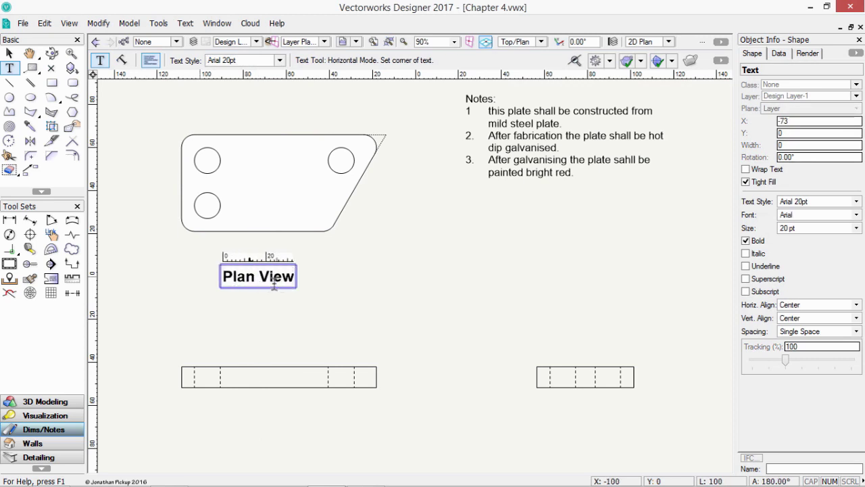
pyautogui.press('Escape')
pyautogui.press('Escape')
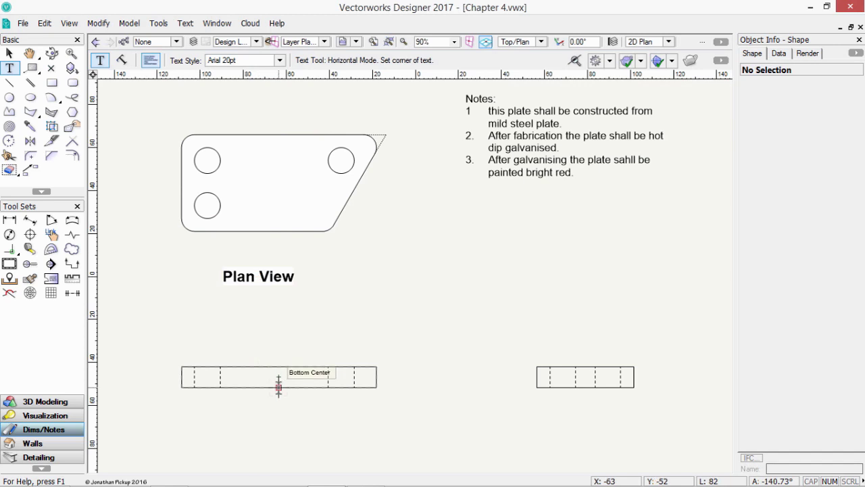
# Step: Add a bold 'Front View' label beneath the left-hand front elevation
pyautogui.click(279, 411)
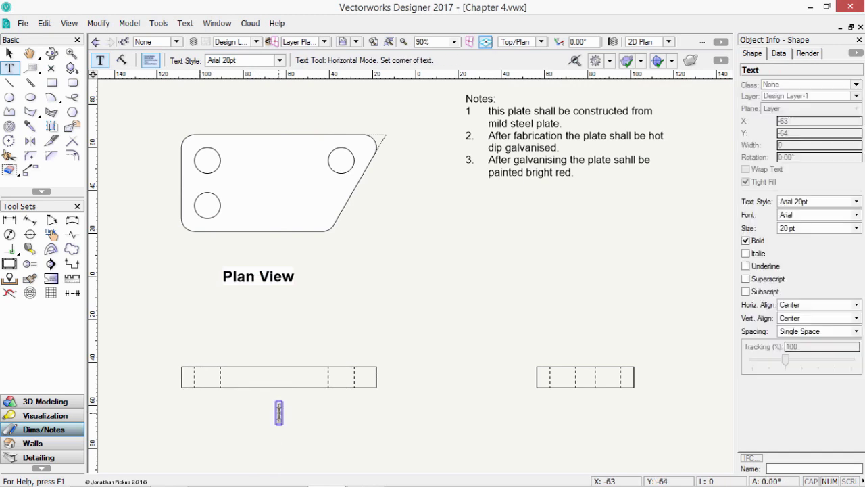
pyautogui.write('Fro')
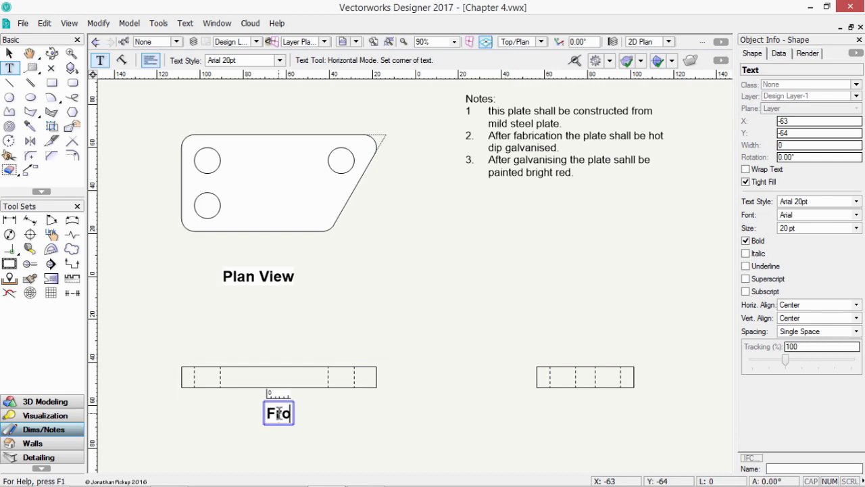
pyautogui.write('nt View')
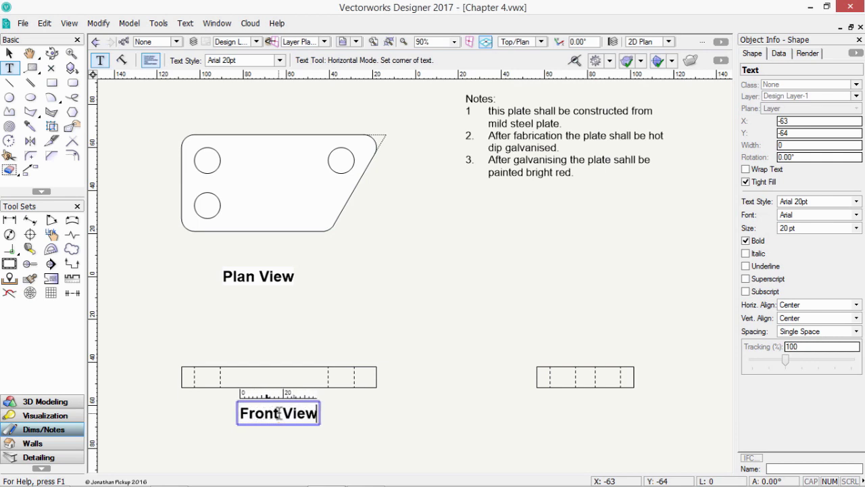
pyautogui.press('Escape')
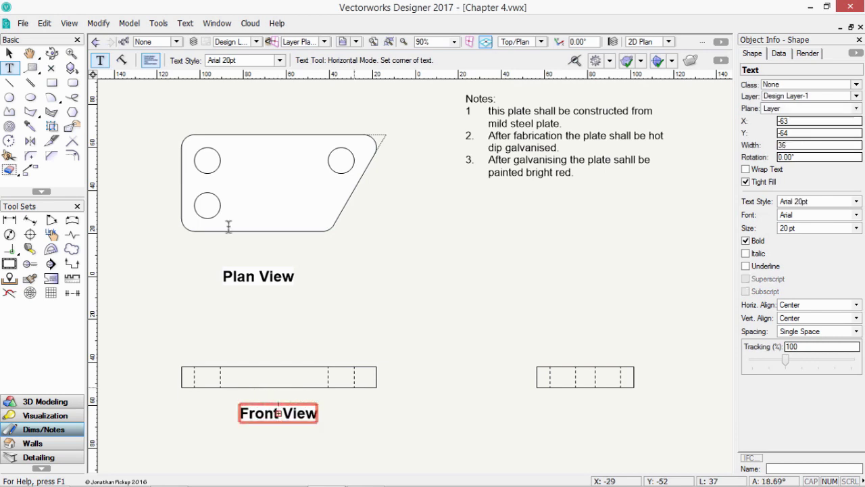
pyautogui.click(315, 413)
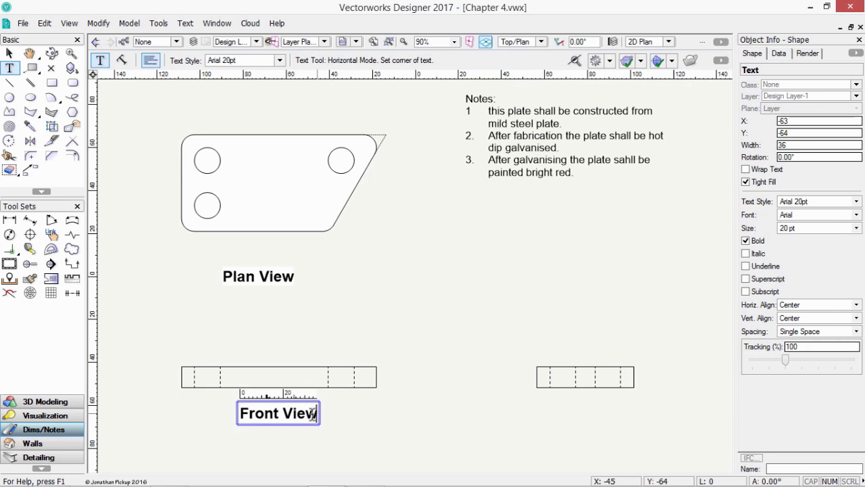
pyautogui.press('Escape')
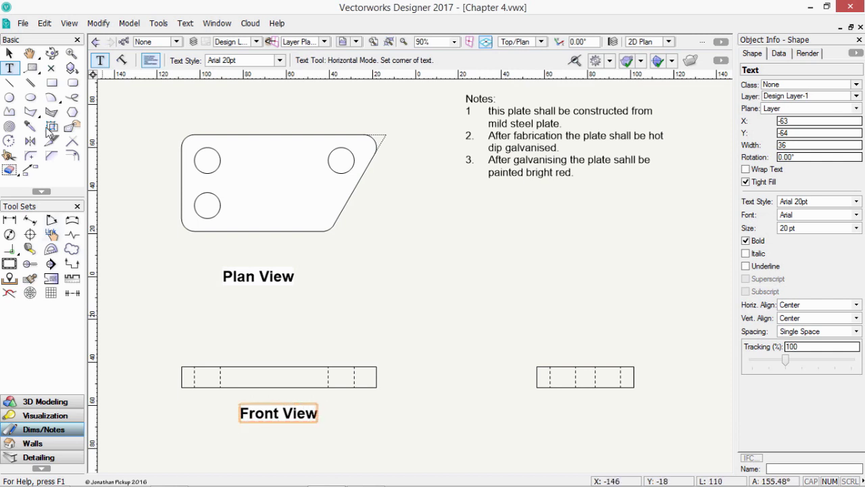
# Step: Ctrl-drag a copy of 'Front View' under the right elevation and edit it to 'Side View'
pyautogui.click(9, 53)
pyautogui.moveTo(318, 422); pyautogui.dragTo(602, 410)
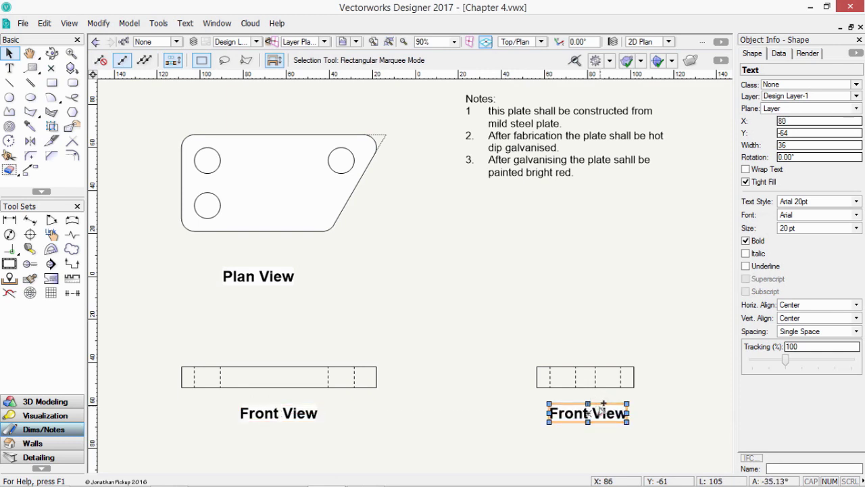
pyautogui.doubleClick(589, 410)
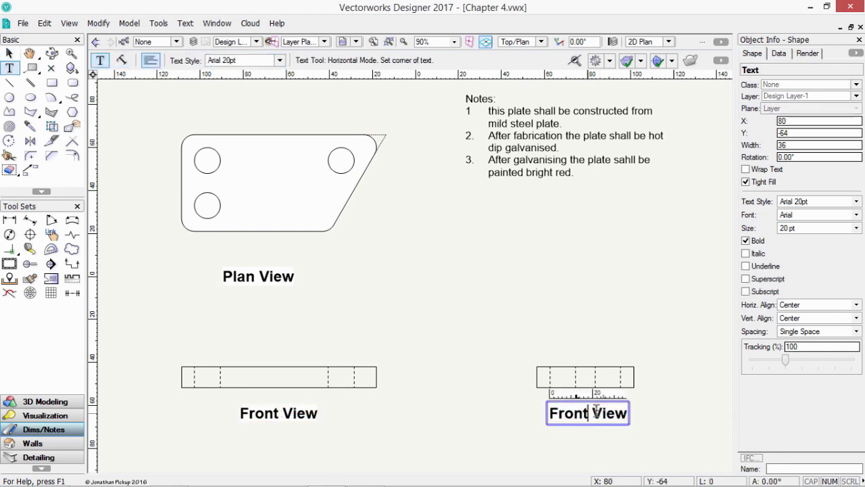
pyautogui.moveTo(588, 410); pyautogui.dragTo(537, 403)
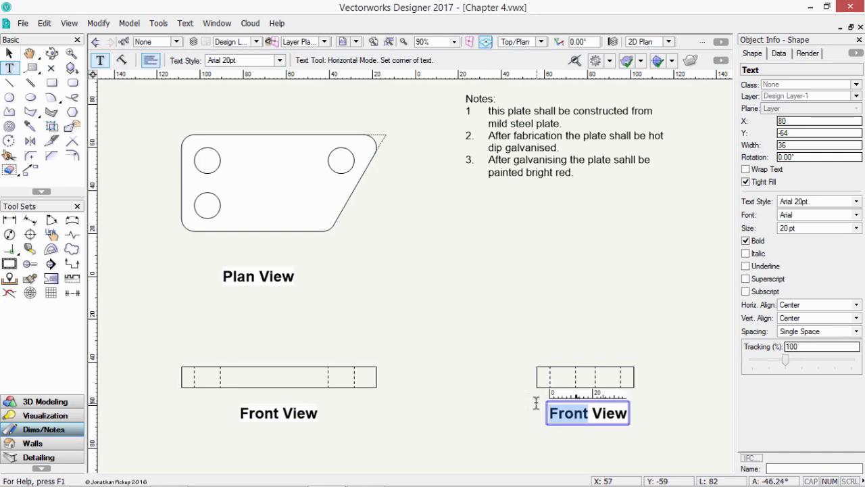
pyautogui.write('Side')
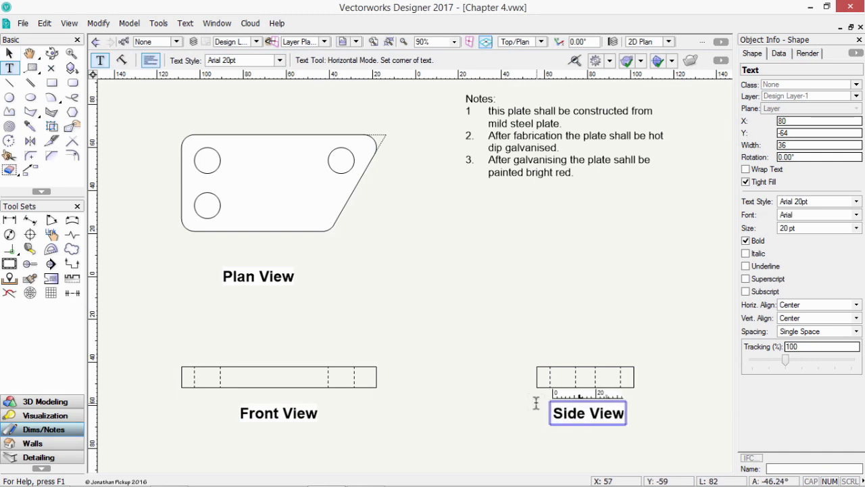
pyautogui.press('Escape')
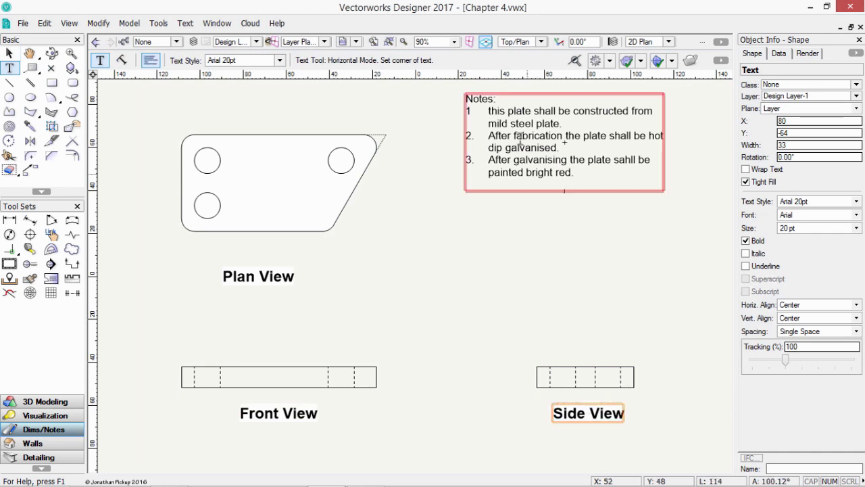
# Step: Reduce the notes' hanging indent and capitalise the first letter of note 1
pyautogui.click(517, 110)
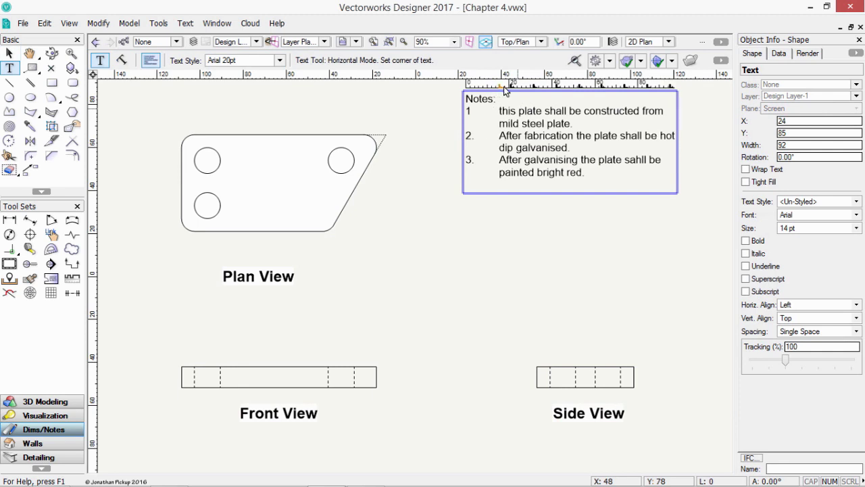
pyautogui.moveTo(504, 91); pyautogui.dragTo(477, 91)
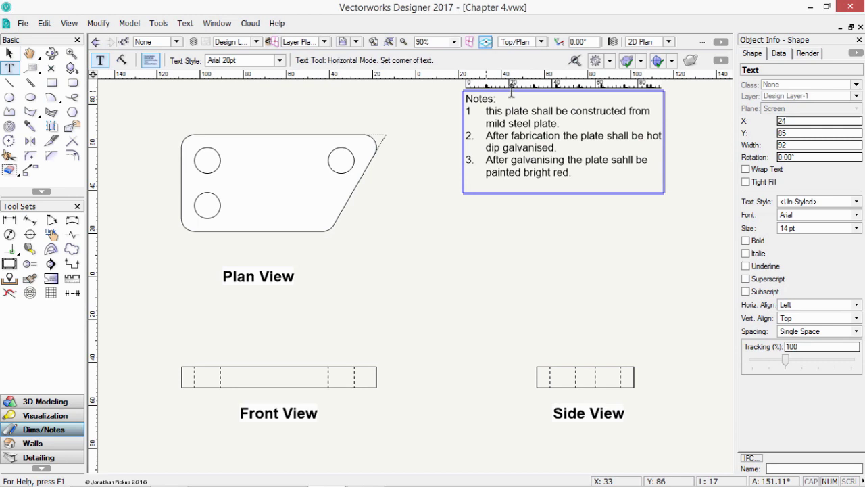
pyautogui.click(485, 111)
pyautogui.press('Delete')
pyautogui.write('T')
# Step: Reword note 1 to 'Construct from mild steel plate.' on a single line
pyautogui.moveTo(486, 112); pyautogui.dragTo(628, 112)
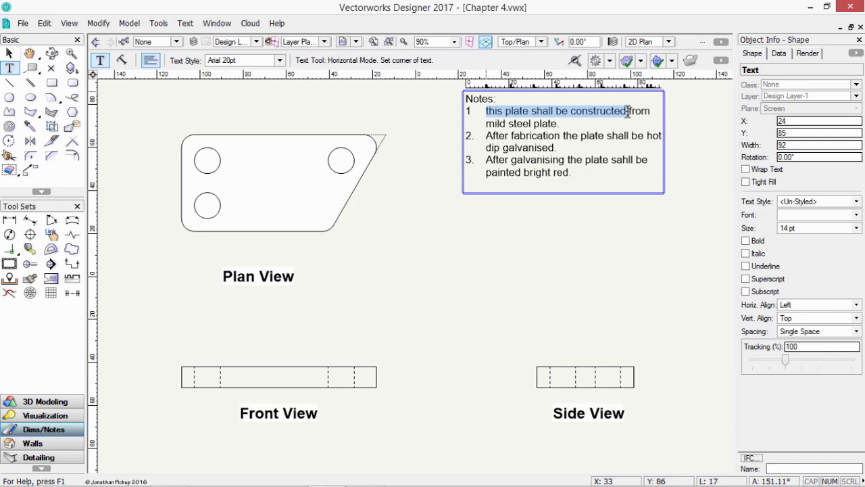
pyautogui.write('Constr')
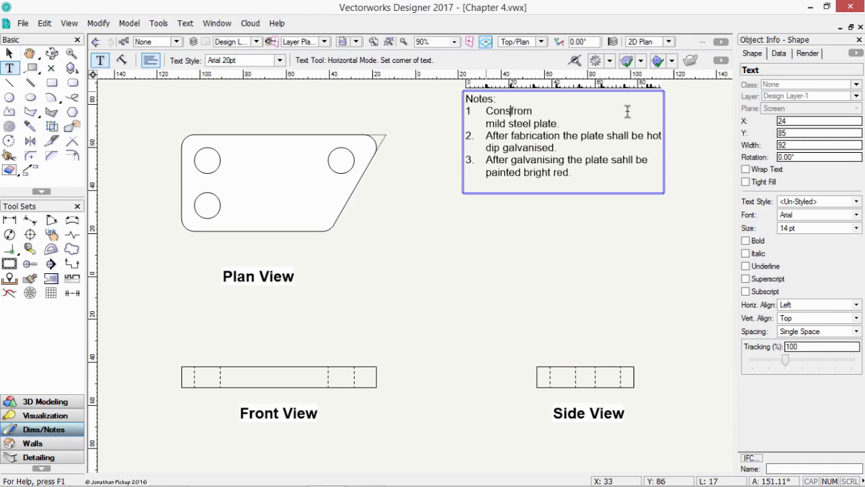
pyautogui.write('uct')
pyautogui.click(561, 111)
pyautogui.press('Delete')
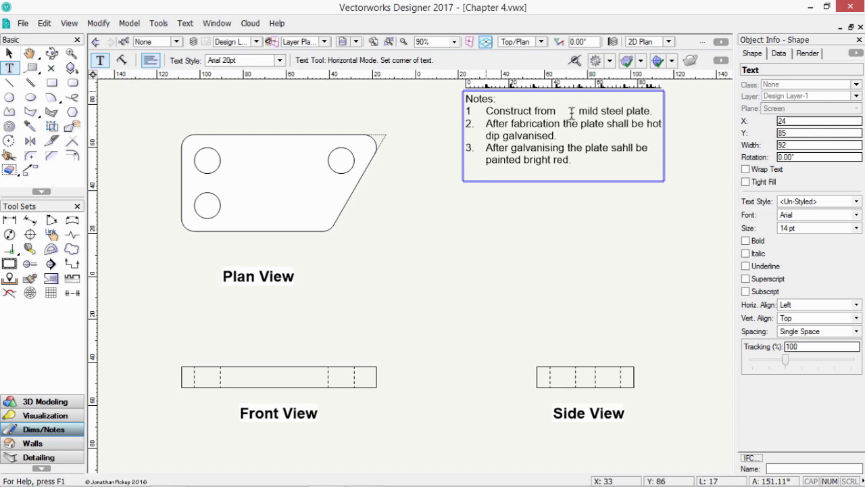
pyautogui.press('Delete')
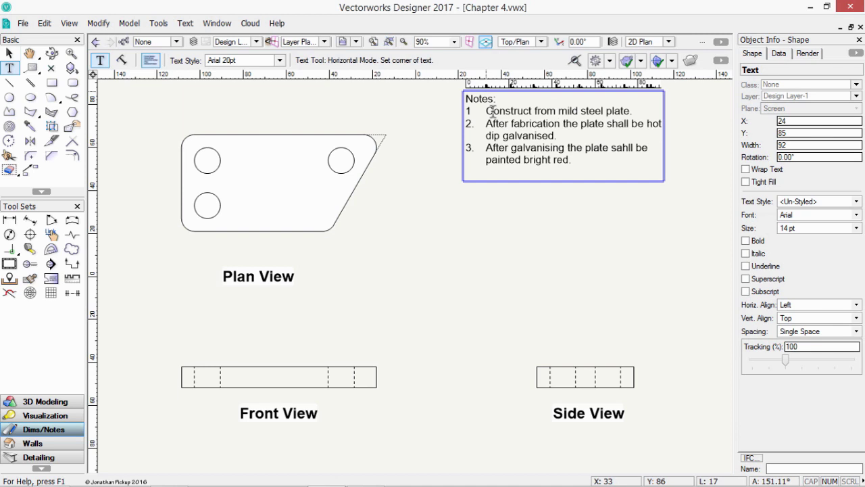
# Step: Select the notes text block and start a spelling check from its context menu
pyautogui.click(10, 54)
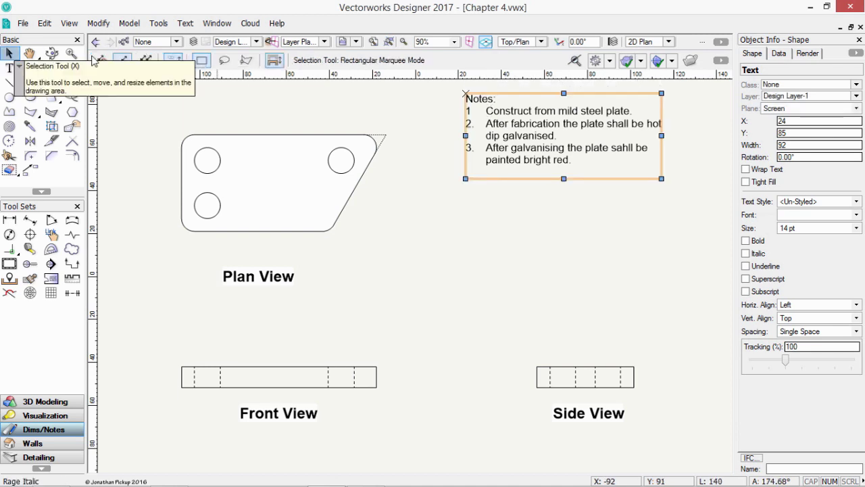
pyautogui.click(436, 155)
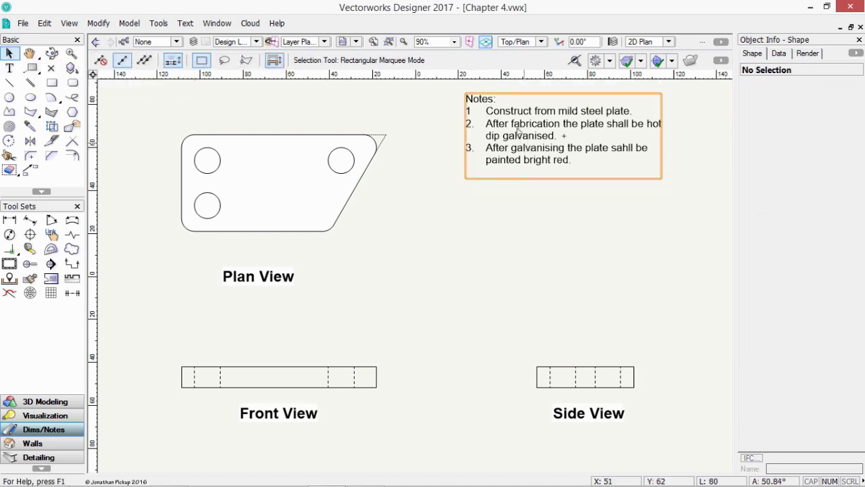
pyautogui.click(517, 125)
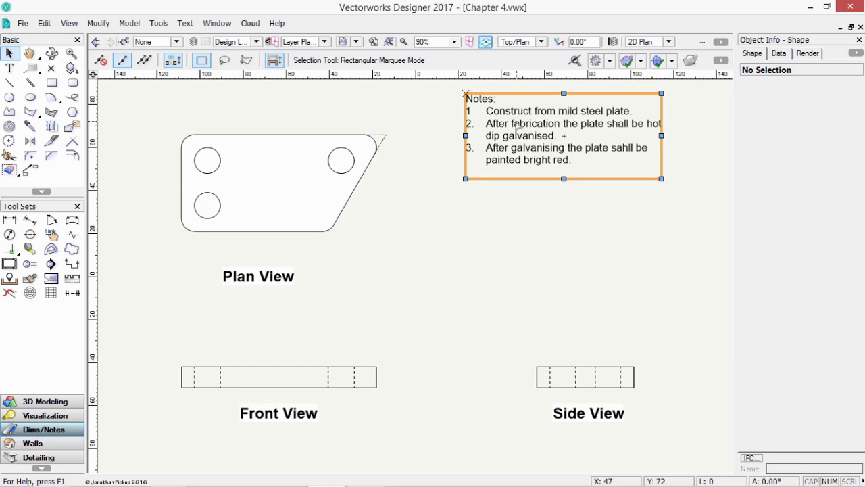
pyautogui.click(186, 25)
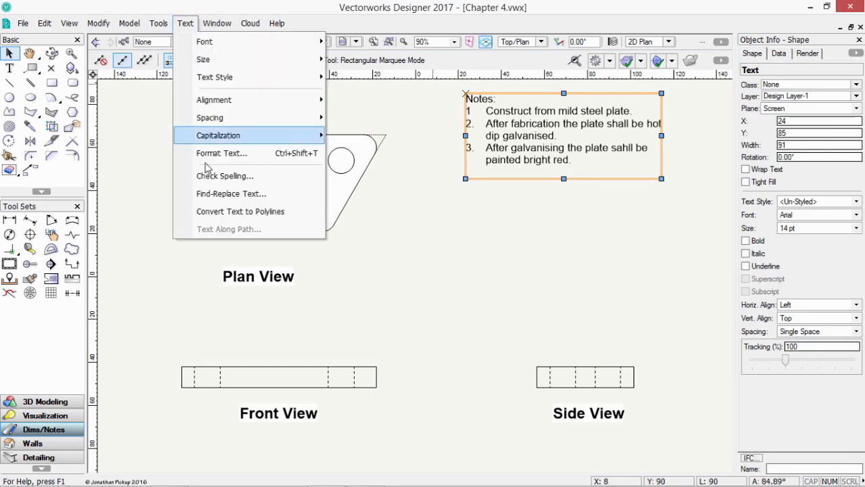
pyautogui.click(469, 220)
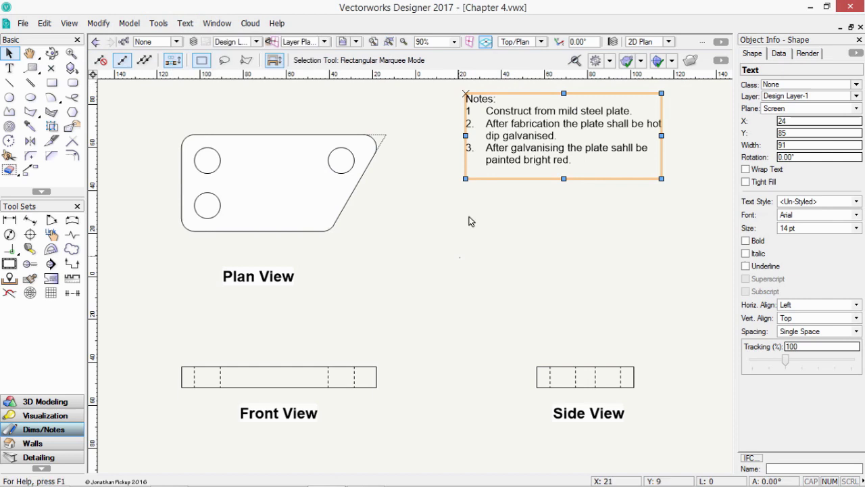
pyautogui.rightClick(506, 144)
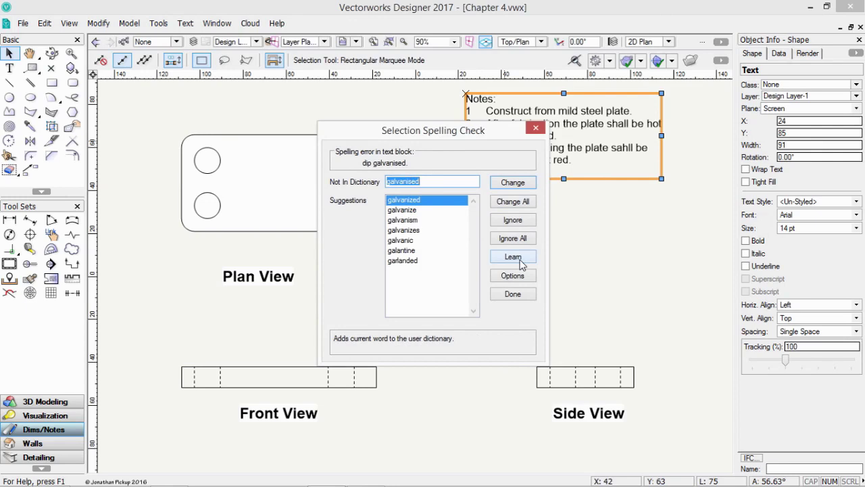
# Step: Ignore 'galvanised' and 'galvanising', change all 'sahll' to 'shall', and finish
pyautogui.click(525, 223)
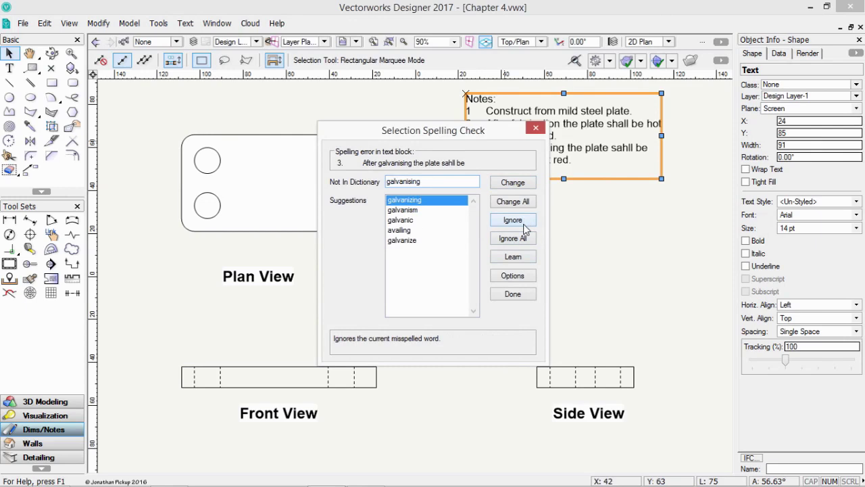
pyautogui.click(525, 223)
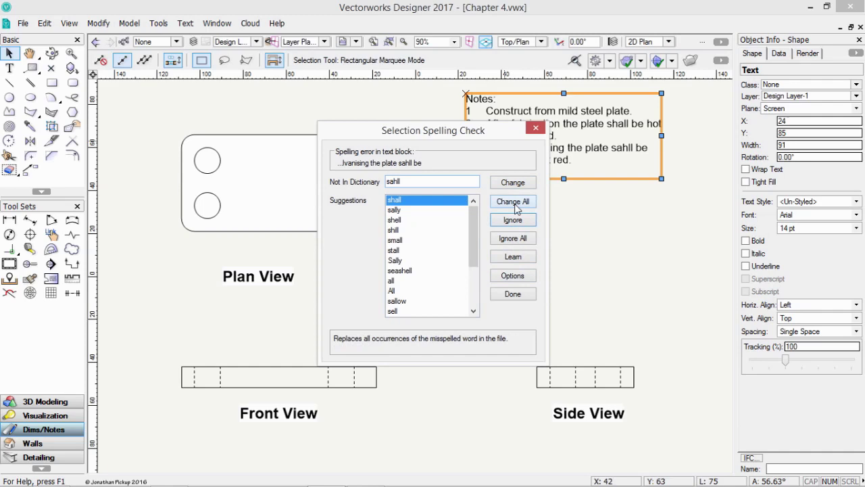
pyautogui.click(514, 201)
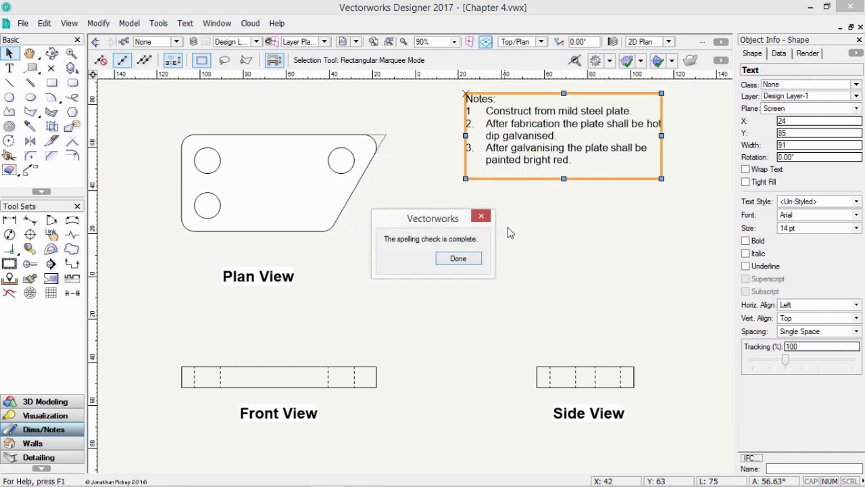
pyautogui.click(458, 259)
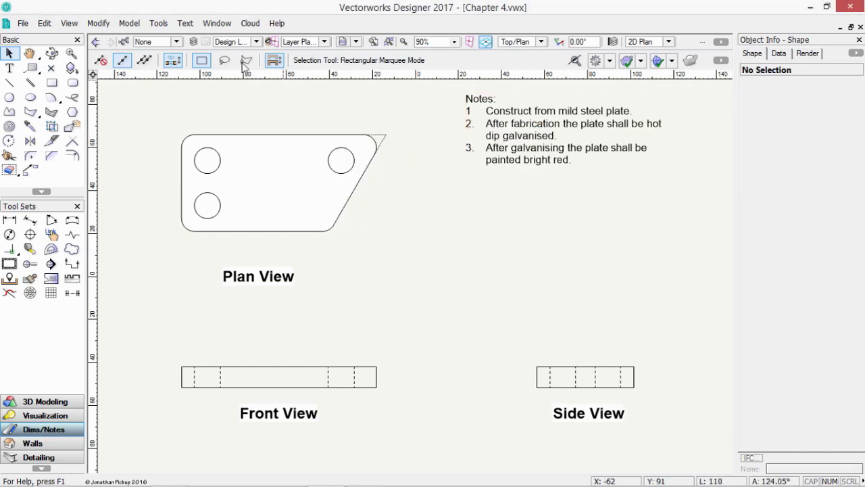
pyautogui.click(186, 24)
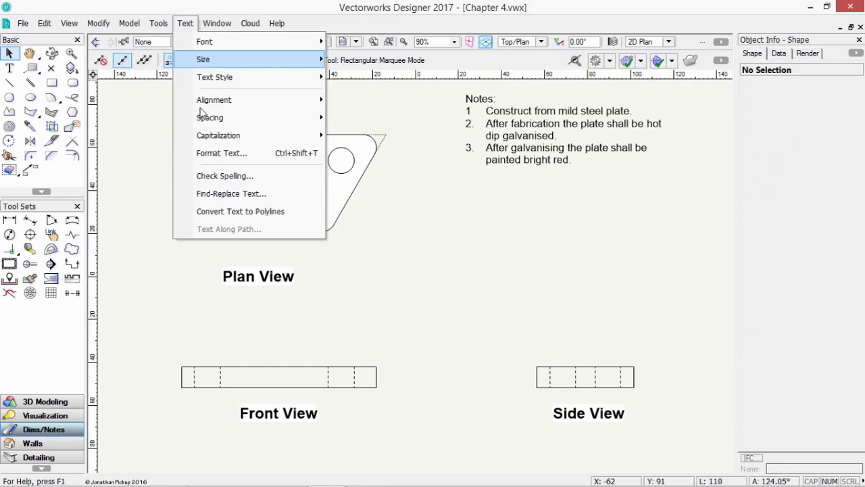
pyautogui.click(203, 176)
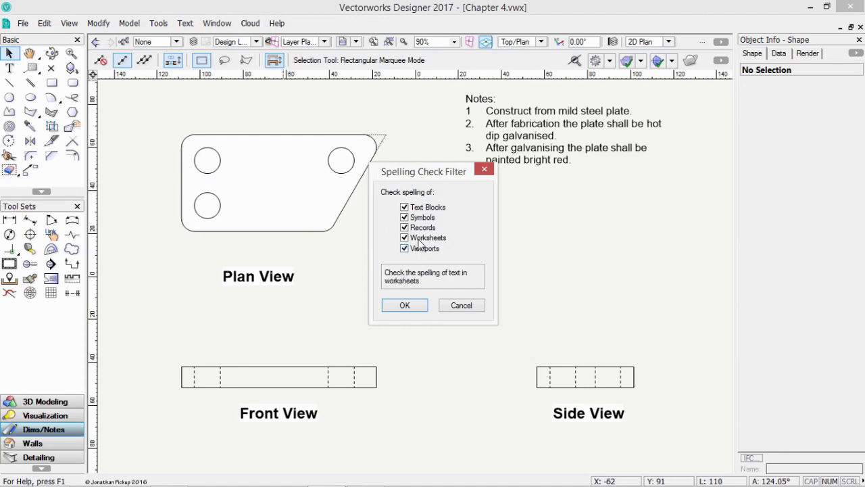
pyautogui.click(462, 306)
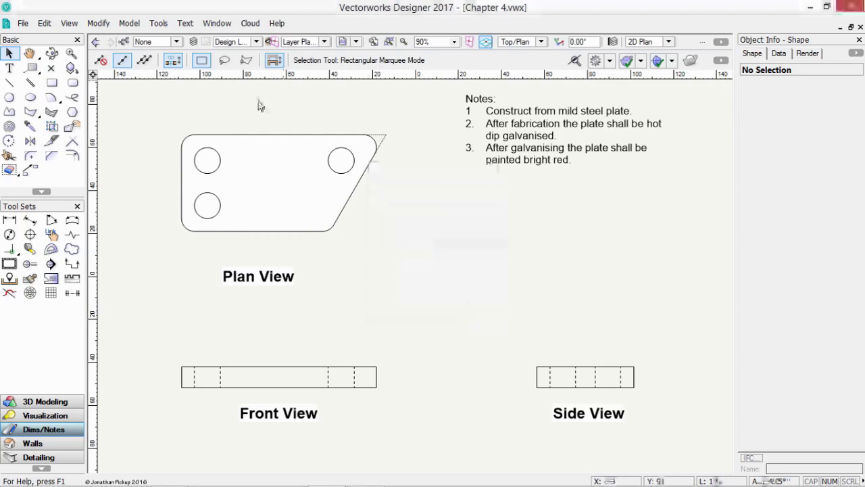
# Step: Open Find-Replace Text and search for 'bright red'
pyautogui.click(186, 23)
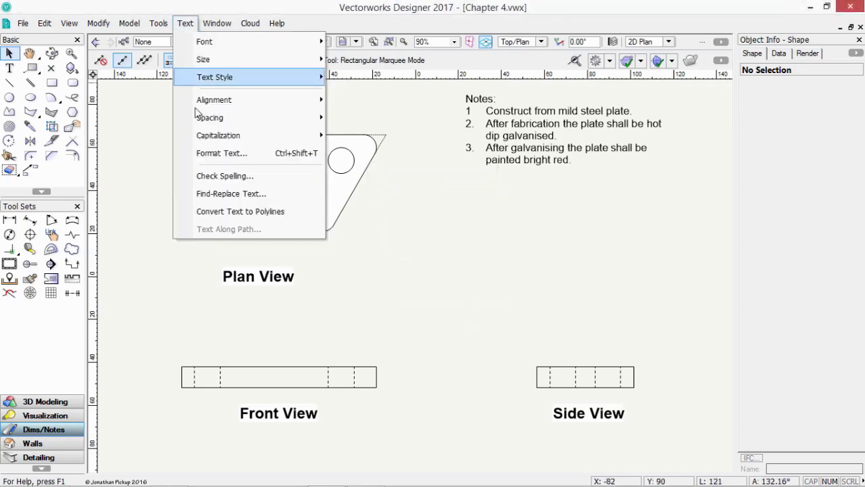
pyautogui.click(195, 196)
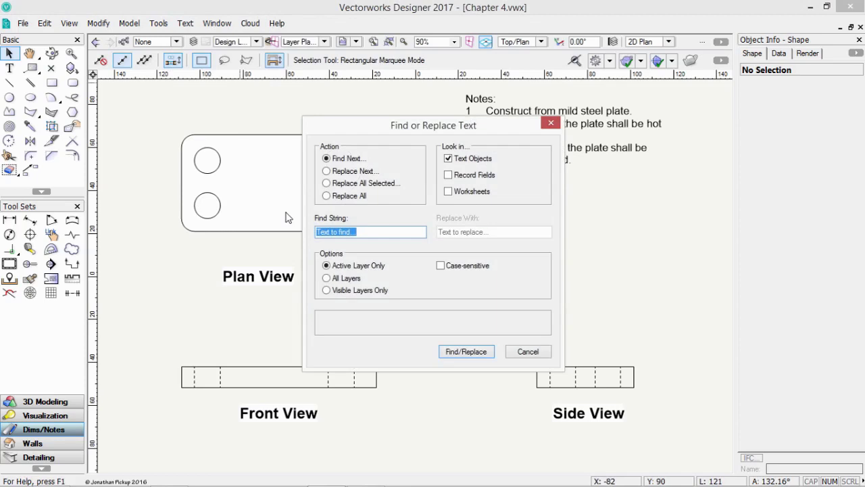
pyautogui.write('bright red')
pyautogui.press('Tab')
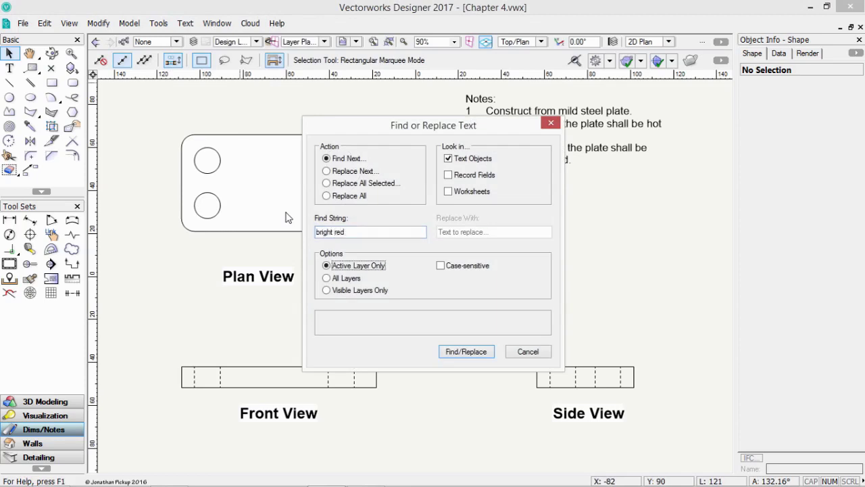
# Step: Replace all 'bright red' with 'cool blue', then reopen Find-Replace Text
pyautogui.click(335, 196)
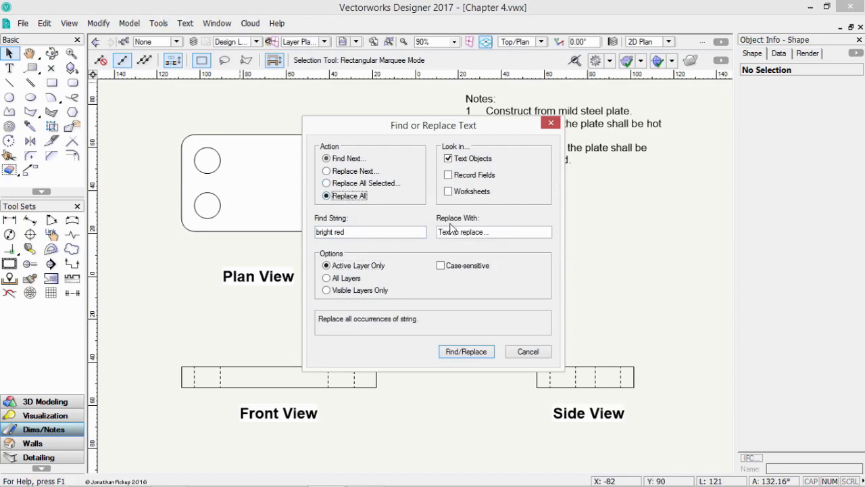
pyautogui.click(491, 233)
pyautogui.write('cool blue')
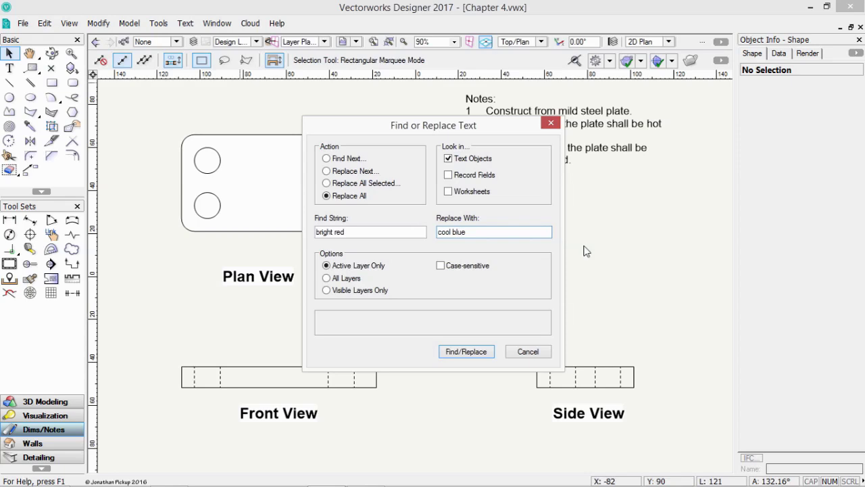
pyautogui.moveTo(353, 270)
pyautogui.moveTo(342, 201)
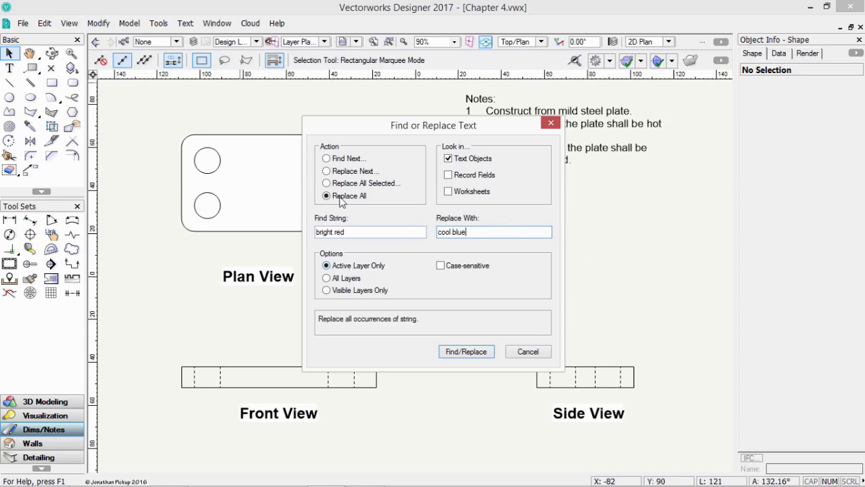
pyautogui.click(463, 354)
pyautogui.click(429, 264)
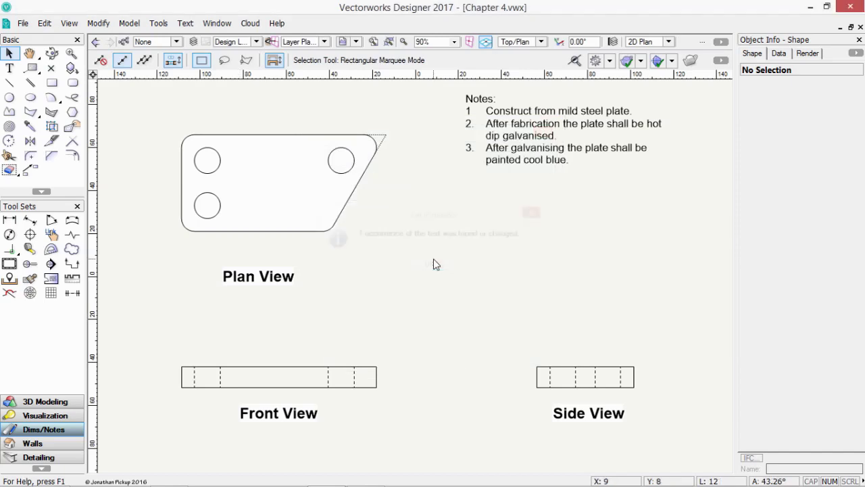
pyautogui.click(185, 25)
pyautogui.click(207, 194)
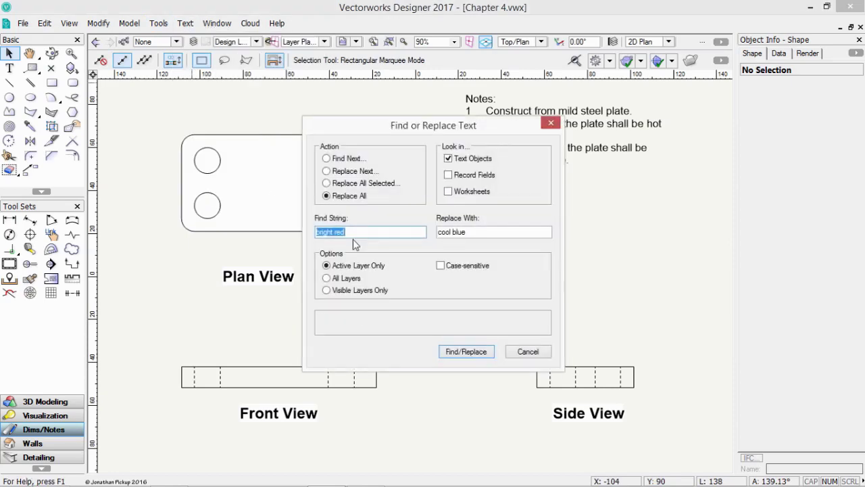
# Step: Replace all occurrences of 'View' with nothing so the labels read Plan, Front and Side
pyautogui.press('BackSpace')
pyautogui.press('Tab')
pyautogui.press('BackSpace')
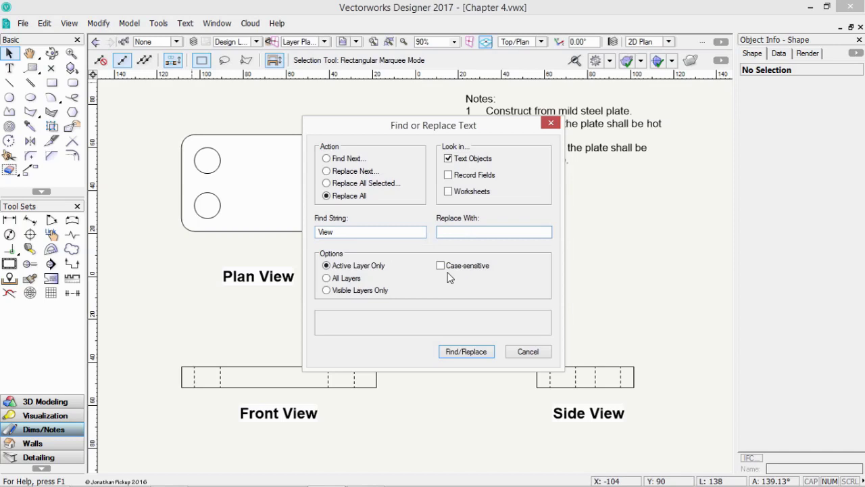
pyautogui.click(475, 351)
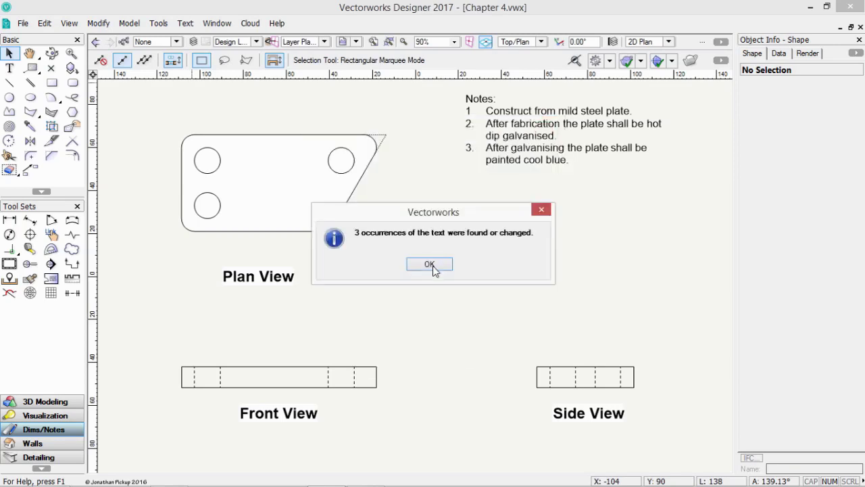
pyautogui.click(430, 264)
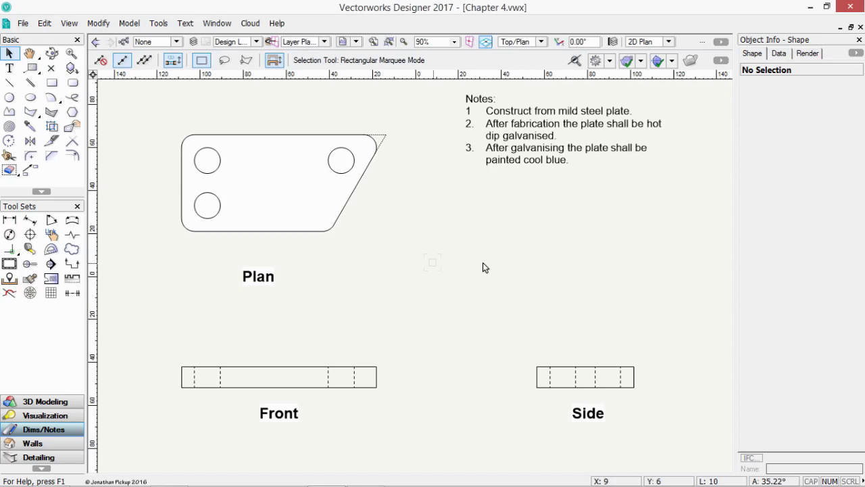
# Step: Turn on Wrap Text for the Plan label in Object Info
pyautogui.click(262, 282)
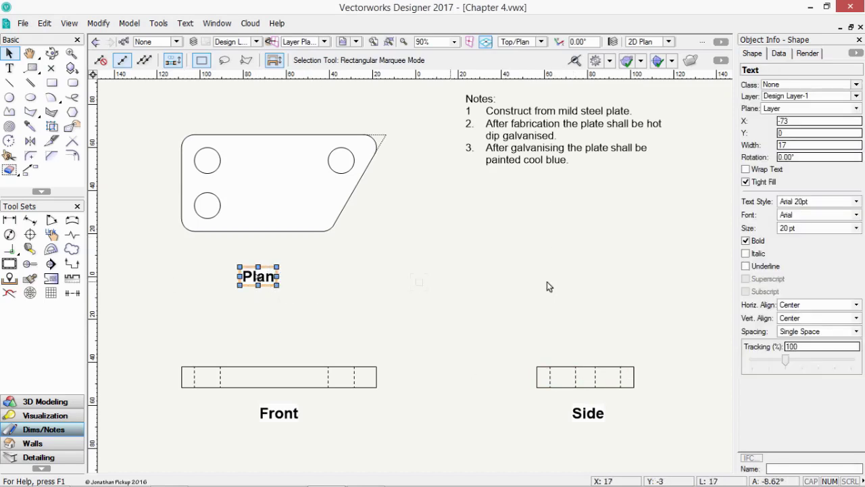
pyautogui.click(761, 170)
pyautogui.click(761, 171)
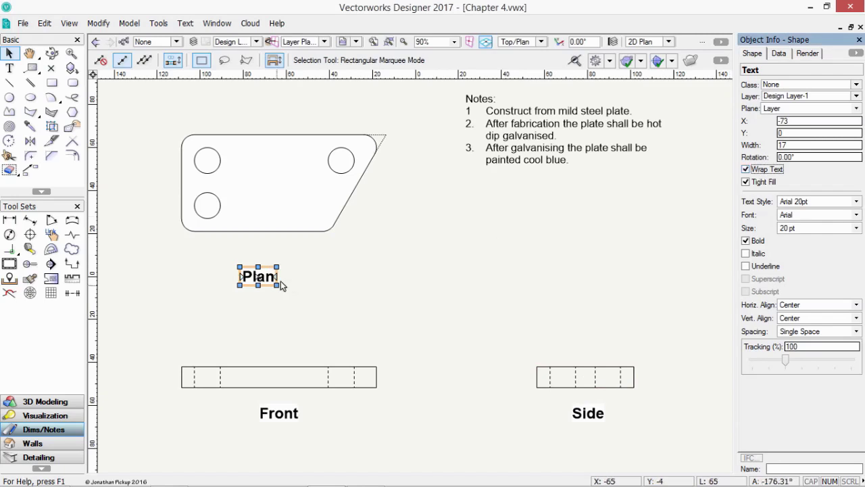
# Step: Wrap the notes block, narrow it, widen it to 91, then turn wrapping off
pyautogui.click(639, 165)
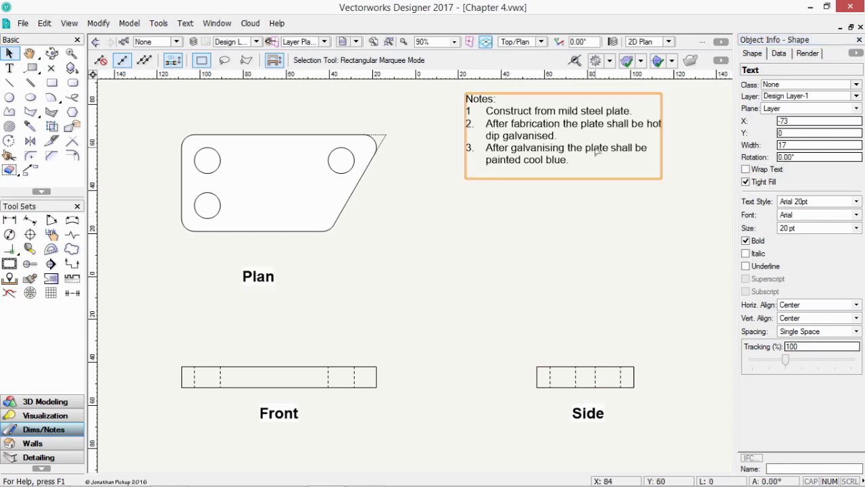
pyautogui.click(746, 169)
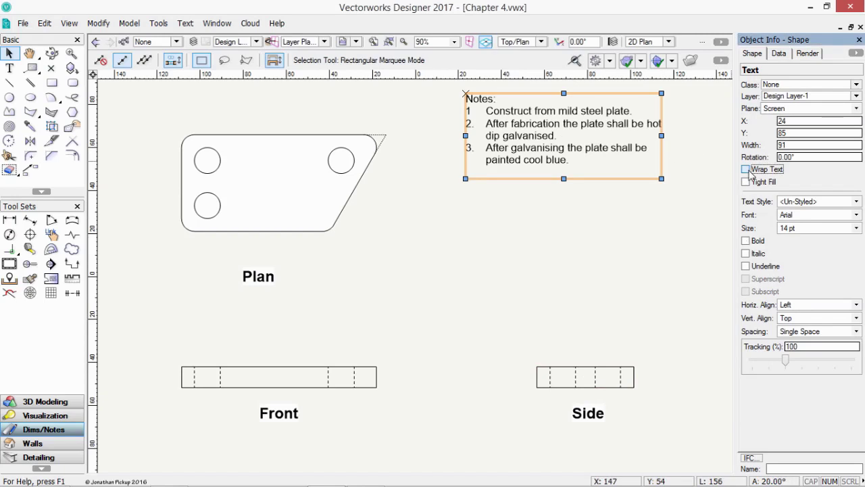
pyautogui.moveTo(662, 136); pyautogui.dragTo(631, 136)
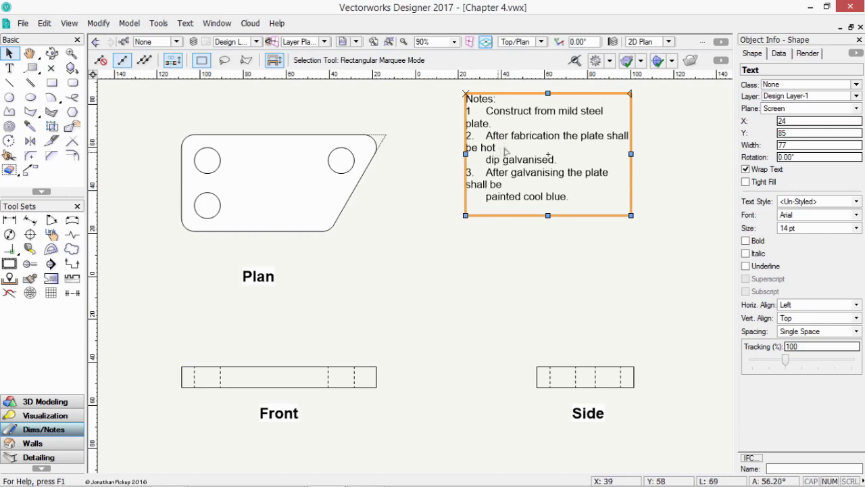
pyautogui.moveTo(631, 154); pyautogui.dragTo(680, 155)
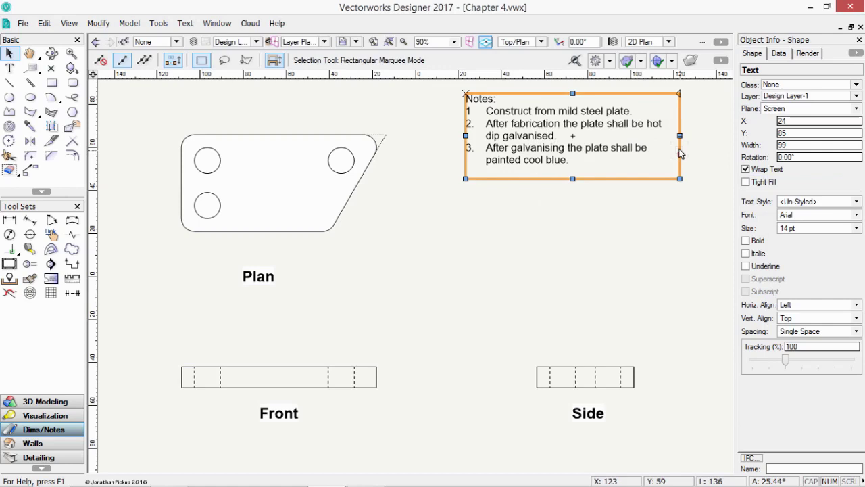
pyautogui.click(763, 170)
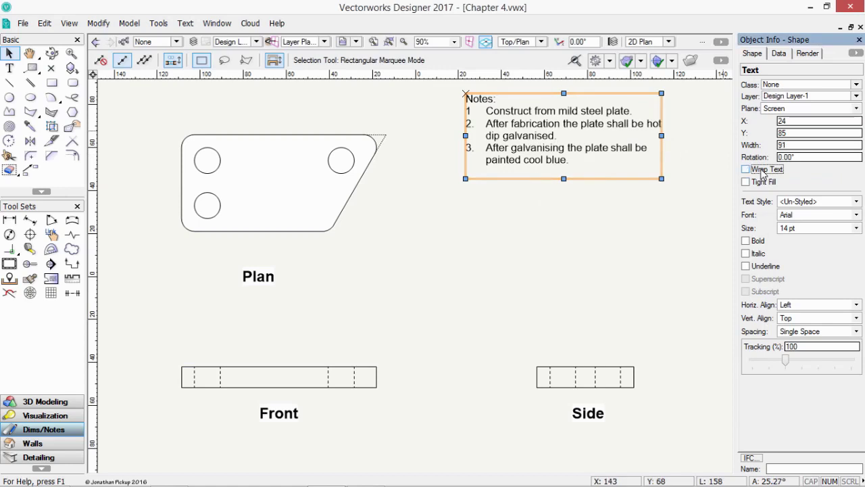